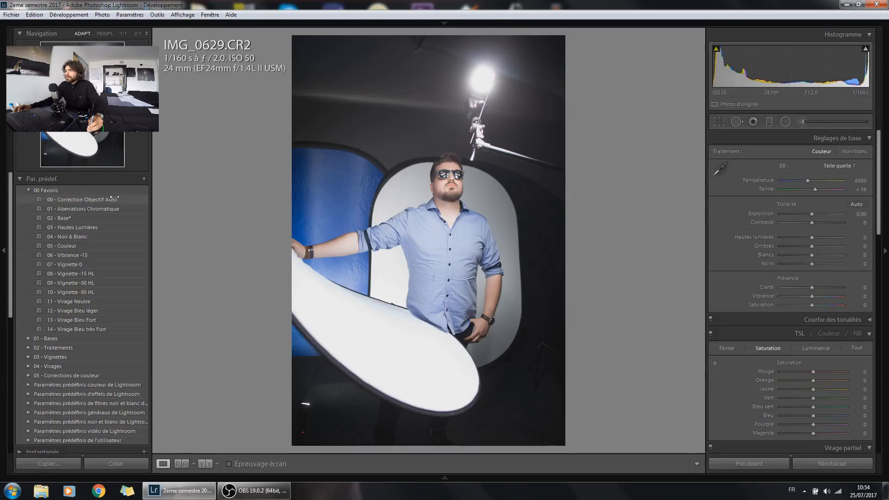
Apply the favourite presets 00 - Correction Objectif Auto, 01 - Aberrations Chromatique and 02 - Base* to the photo
left_click(111, 200)
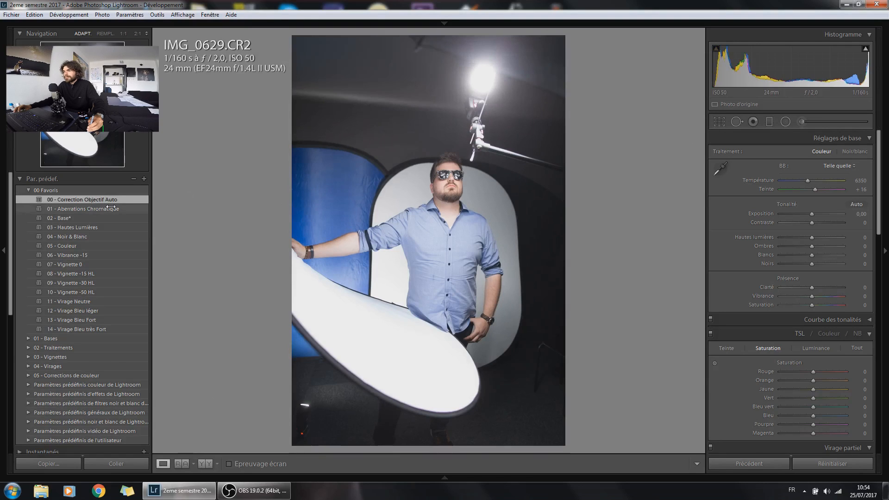
left_click(111, 208)
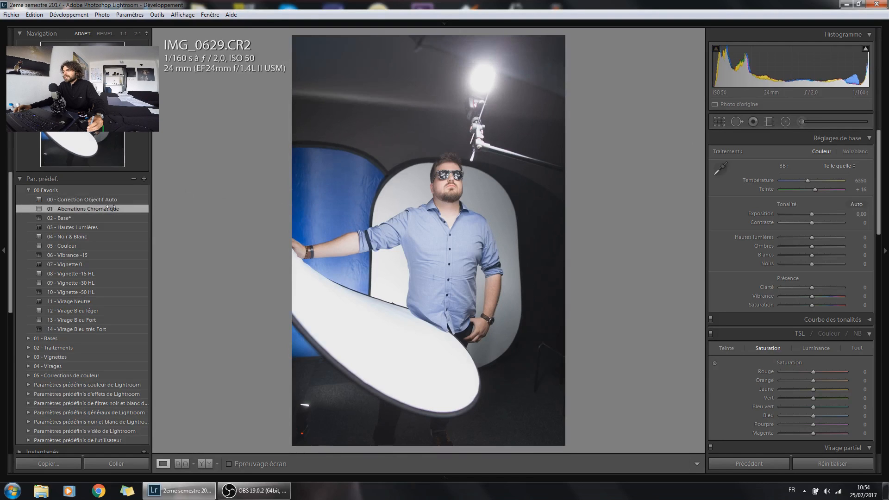
left_click(63, 218)
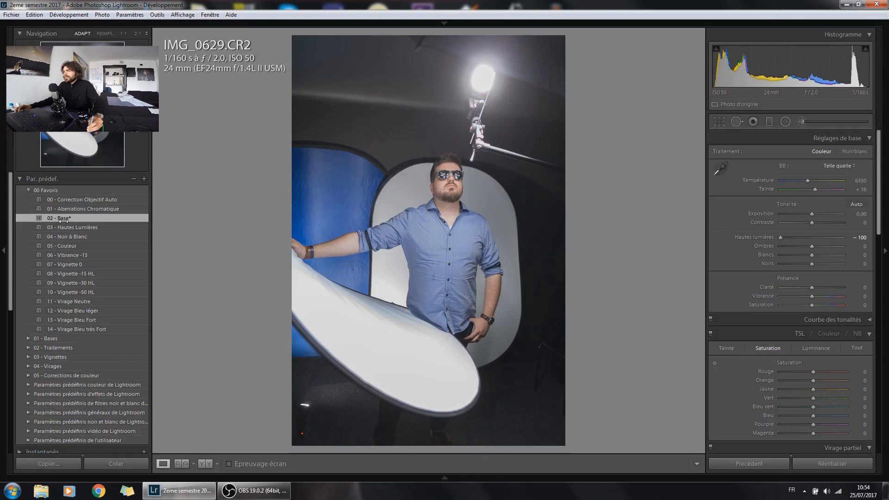
left_click(62, 227)
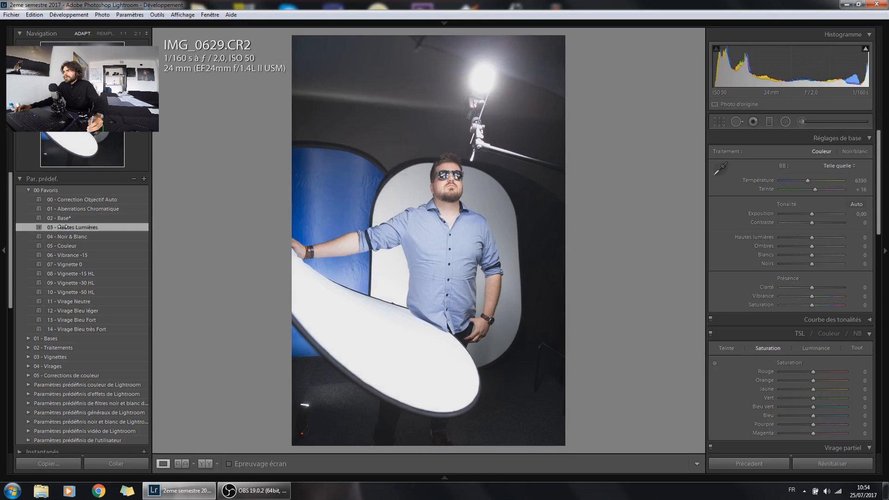
left_click(68, 218)
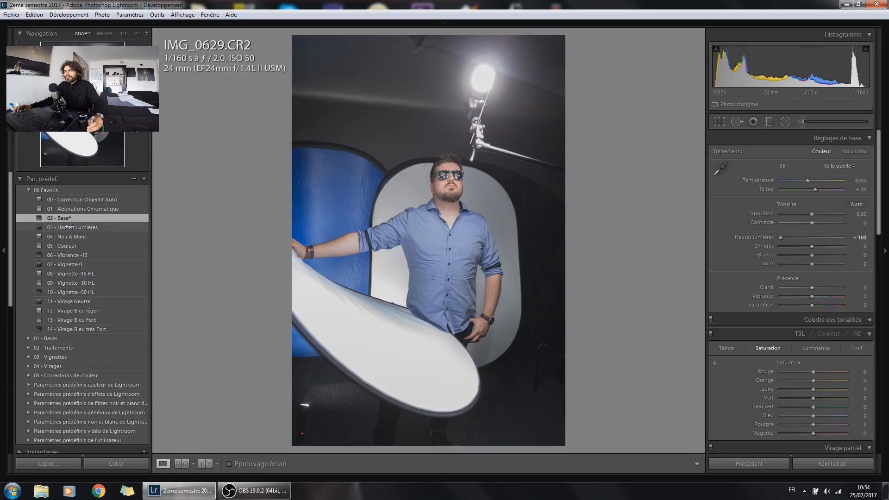
Try the 06 - Vibrance -15 preset and reset the vibrance to its default
left_click(77, 256)
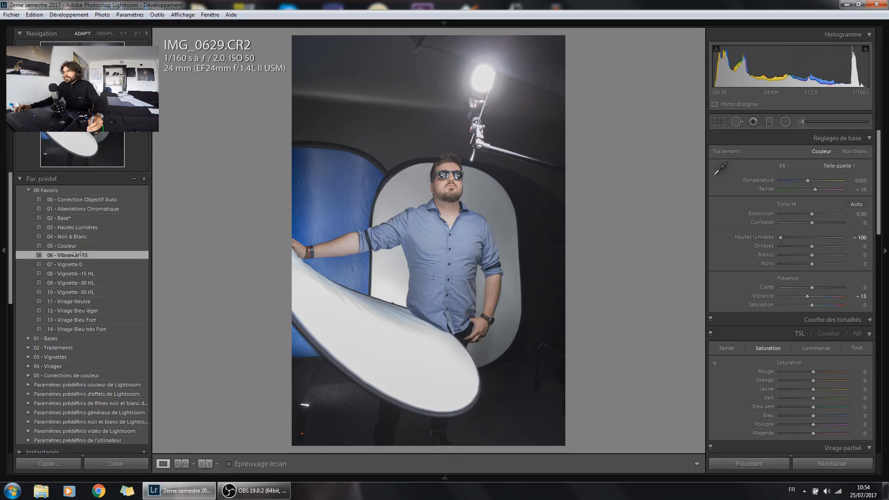
double_click(761, 297)
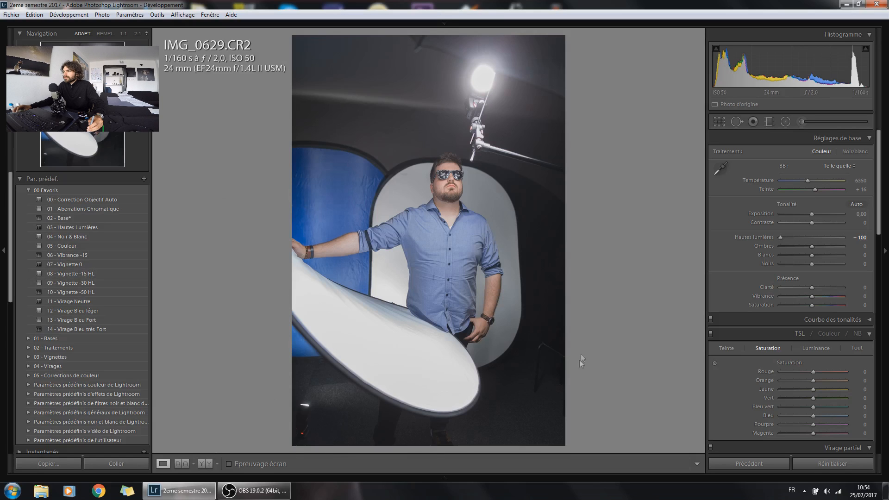
Apply the 09 - Vignette -30 HL vignette preset and the 12 - Virage Bleu léger toning preset
left_click(99, 289)
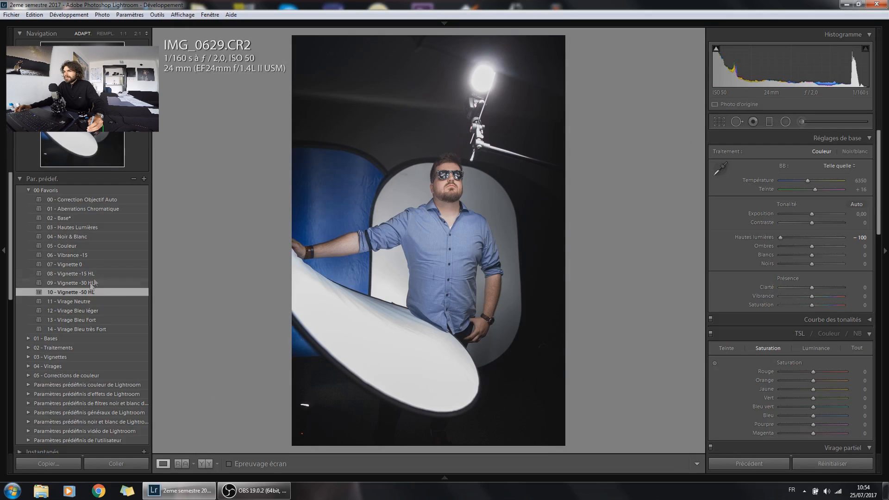
left_click(91, 284)
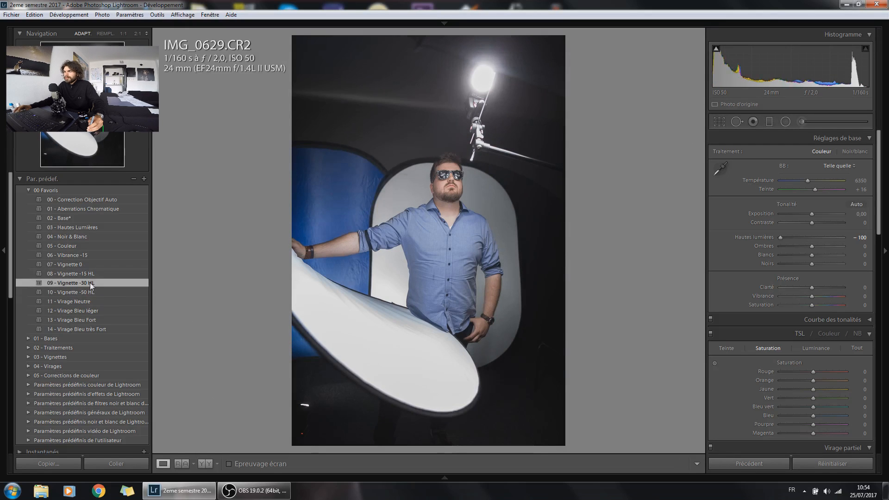
left_click(87, 310)
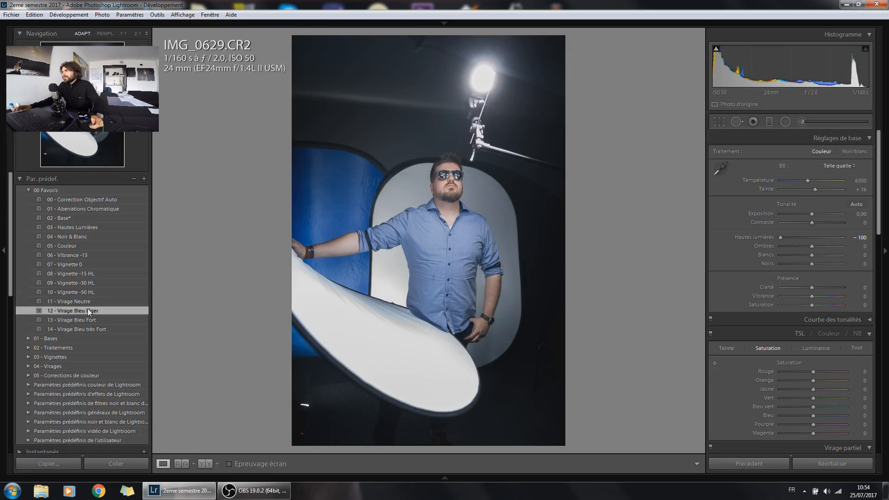
Sample the dark wall above the blue backdrop as the neutral white balance target and warm the temperature to 9335
left_click_drag(808, 181, 824, 183)
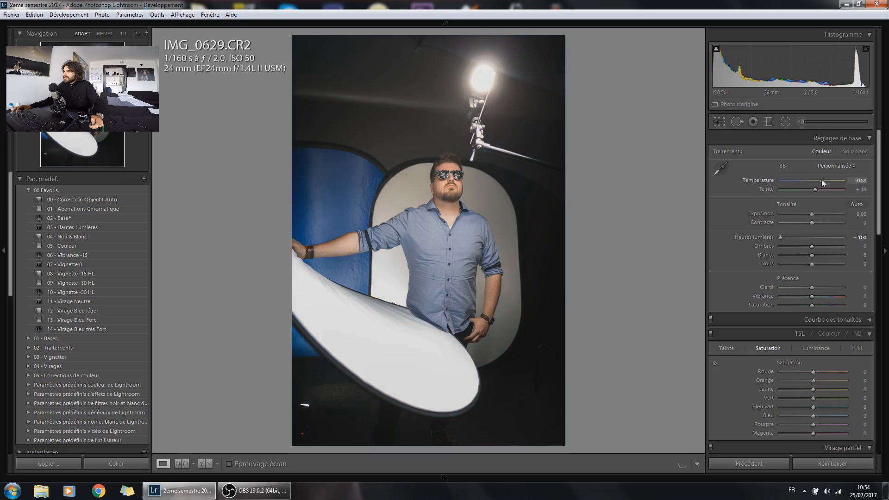
left_click(720, 168)
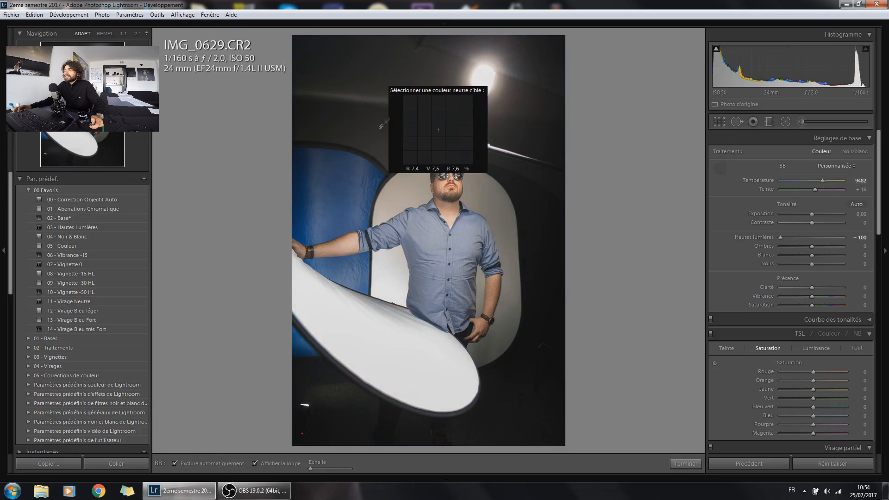
key("Escape")
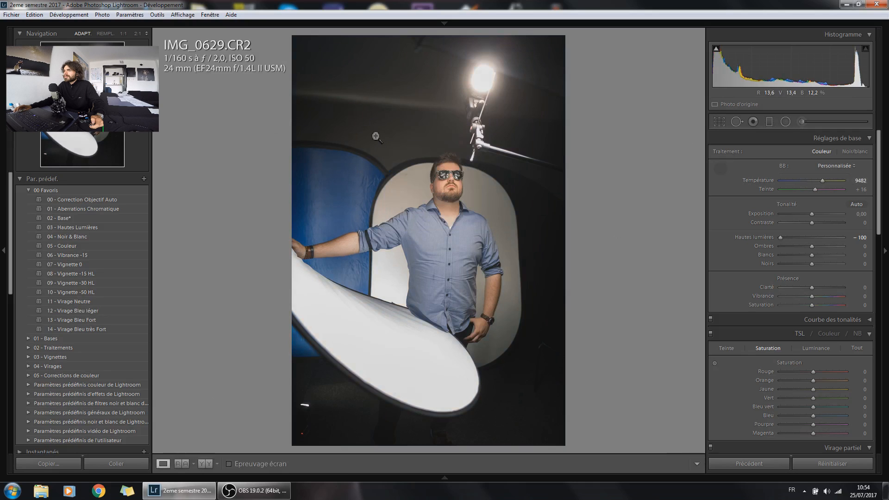
left_click(376, 137)
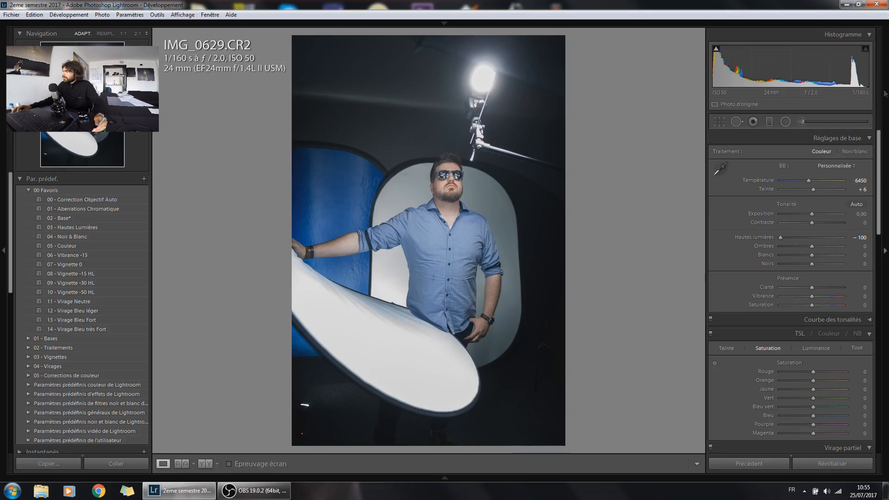
left_click_drag(808, 180, 823, 180)
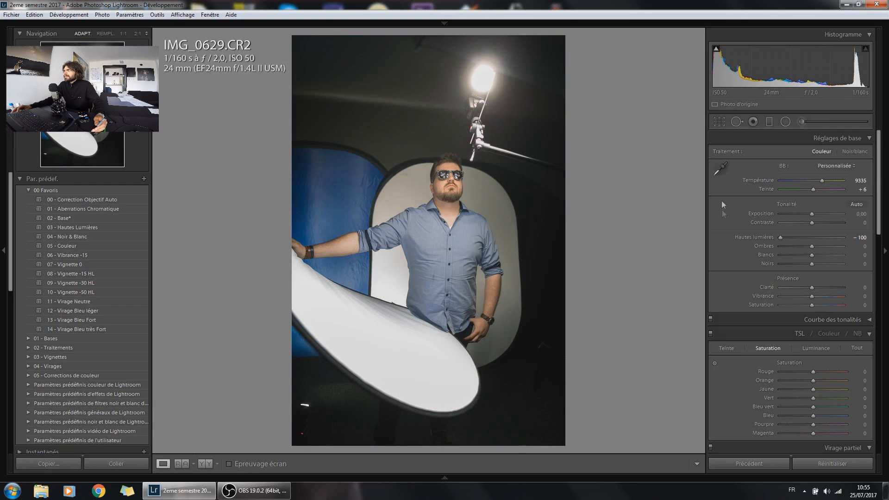
Try a slightly tighter crop around the man and the lamp, keeping the original aspect ratio
left_click(719, 122)
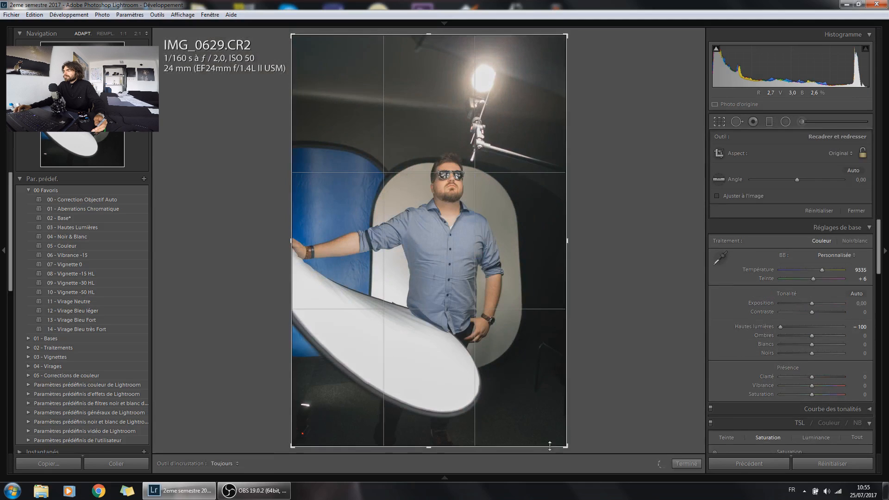
left_click_drag(566, 447, 612, 417)
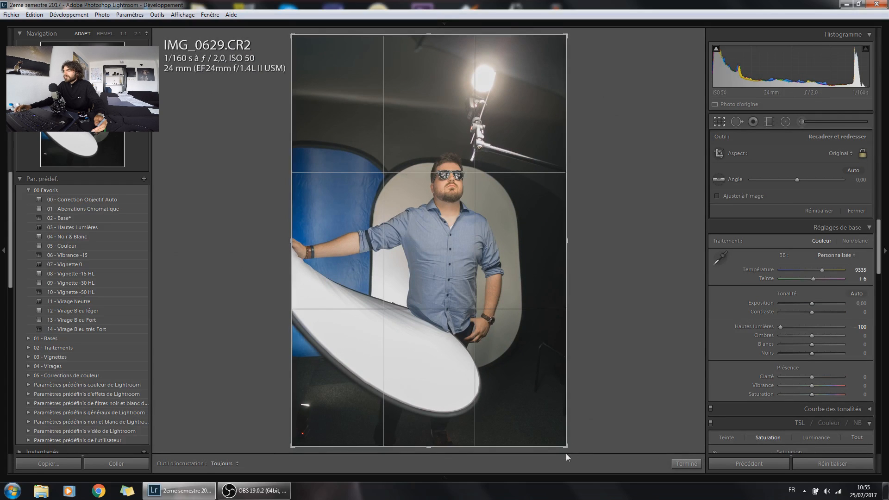
mouse_move(566, 448)
left_mouse_down()
mouse_move(472, 298)
mouse_move(492, 338)
mouse_move(579, 438)
left_mouse_up()
left_click_drag(520, 377, 528, 361)
left_click_drag(569, 439, 548, 419)
left_click_drag(527, 382, 528, 382)
left_click(723, 121)
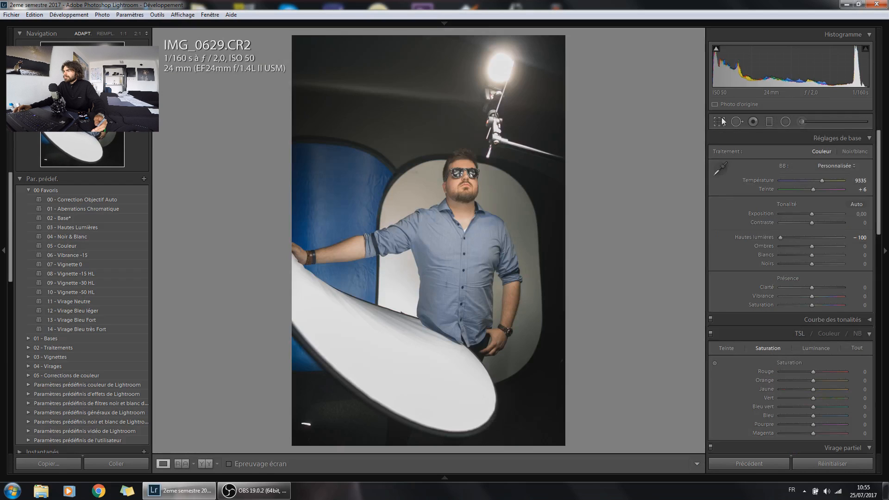
Expand the crop back to the full frame of the photo
left_click(720, 121)
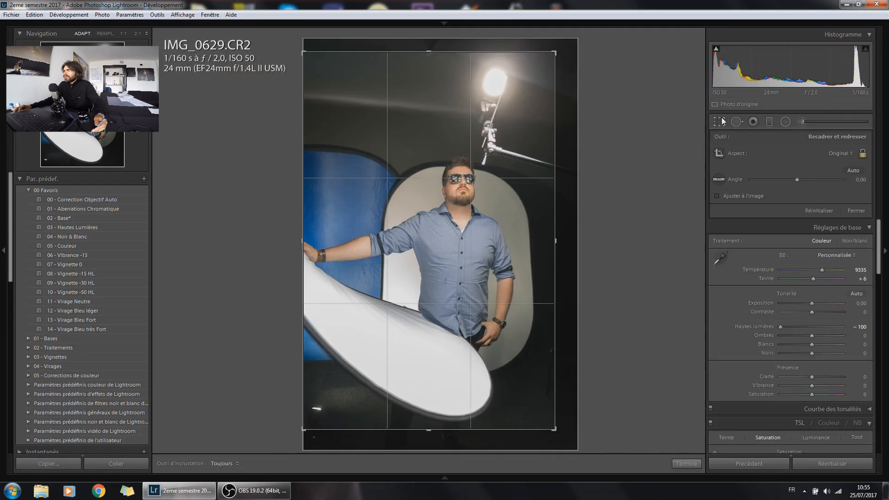
left_click_drag(562, 431, 576, 452)
left_click(720, 121)
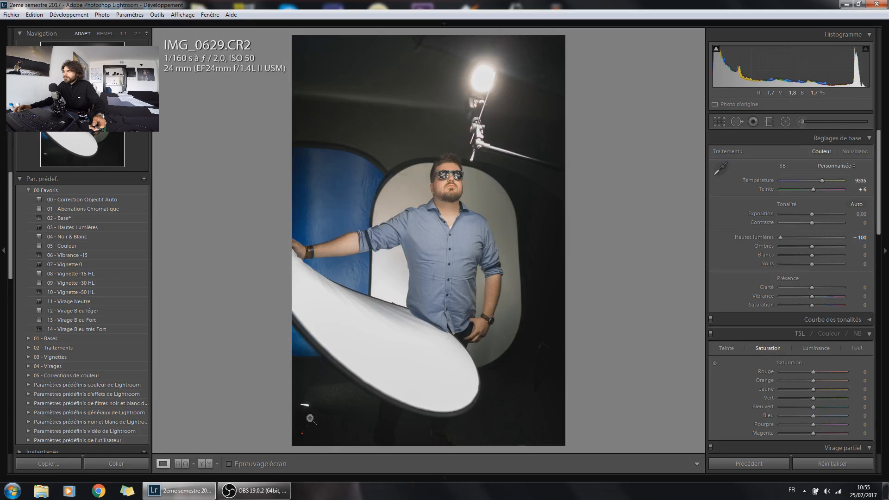
Remove the white light streak and the small red dot in the photo's lower-left corner with the spot removal tool
left_click(735, 122)
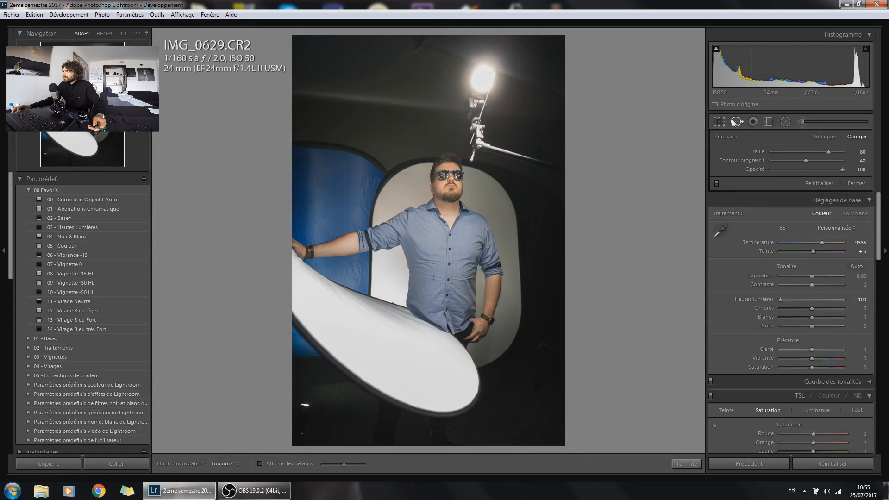
left_click(303, 407)
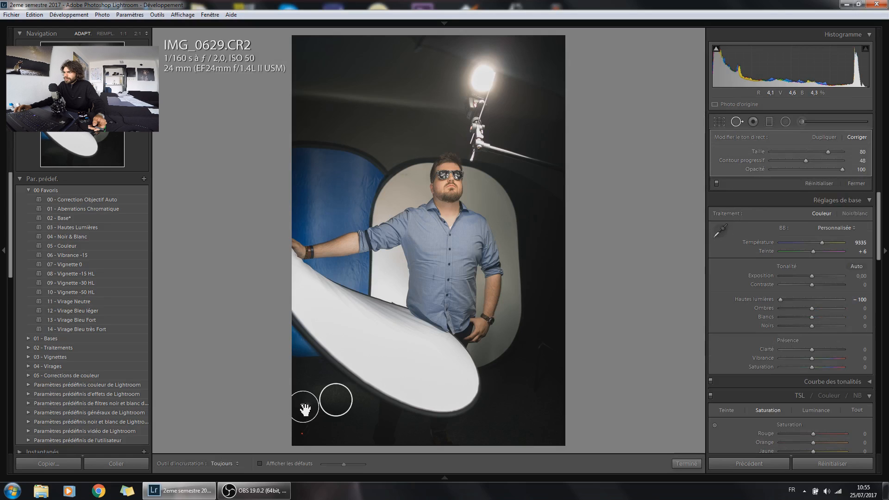
left_click(302, 435)
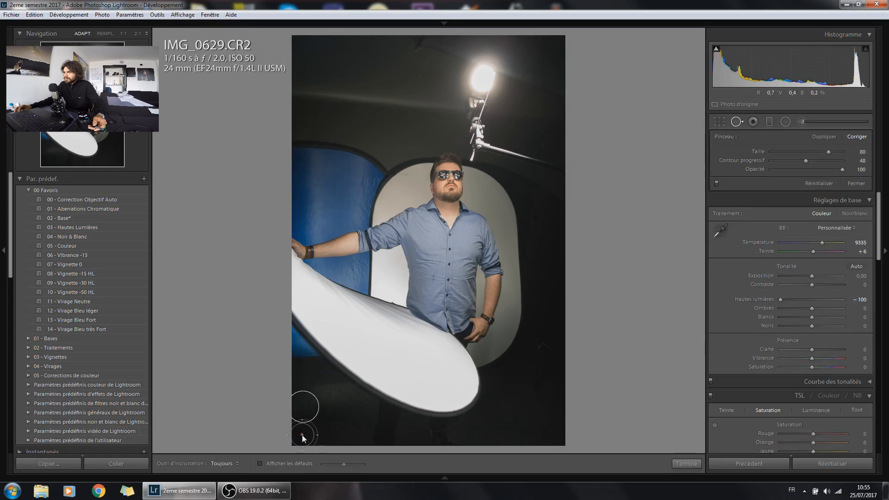
left_click(736, 122)
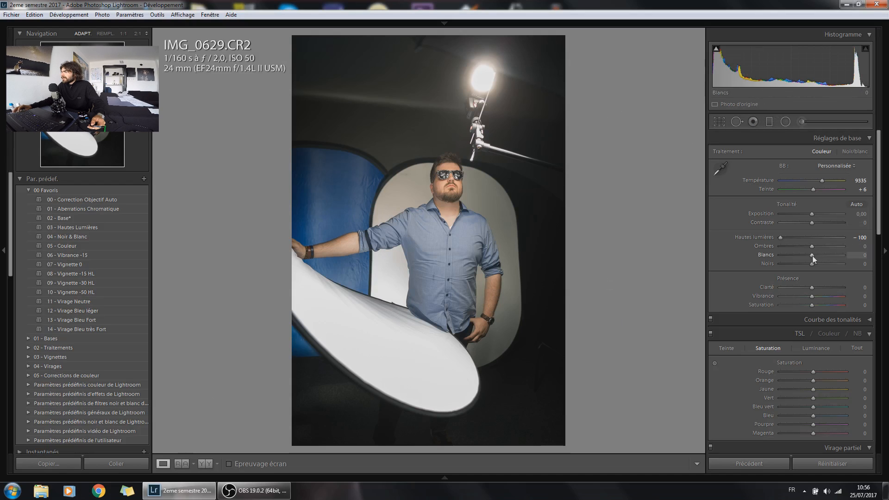
Raise the whites to +49 and the blacks to +18
left_click_drag(811, 256, 827, 258)
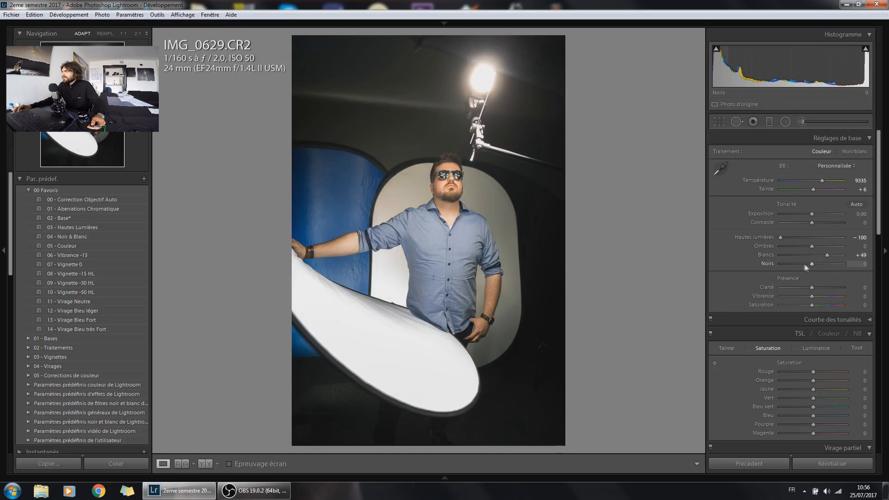
left_click_drag(812, 265, 818, 266)
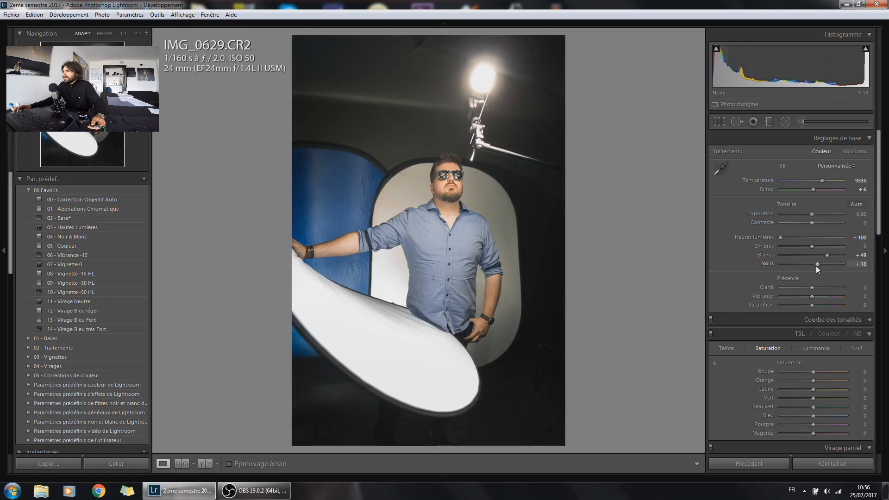
Add a large radial filter centred on the studio lamp, reaching the man's face, with its exposure raised to 2.68
left_click(786, 122)
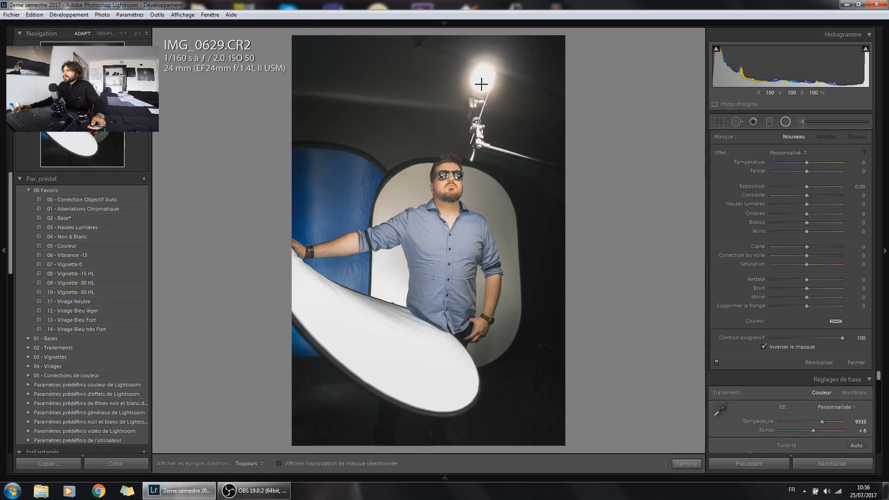
left_click_drag(488, 83, 607, 195)
left_click_drag(808, 186, 877, 211)
left_click_drag(782, 209, 762, 205)
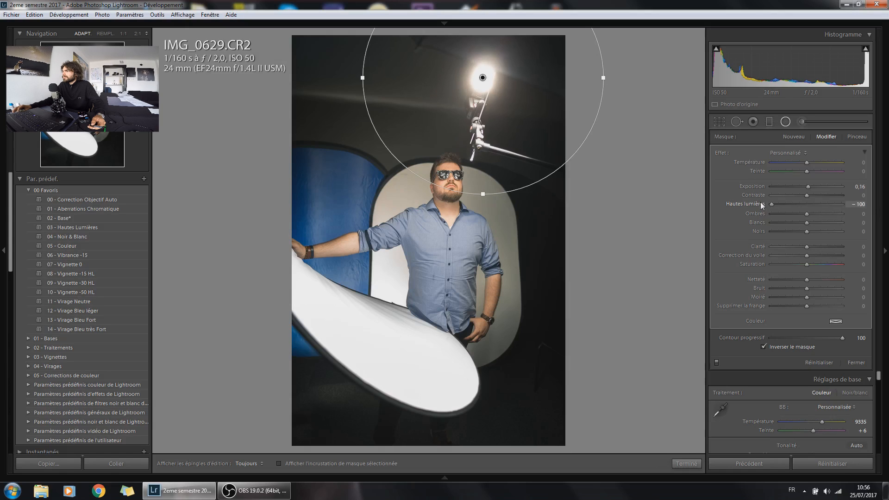
double_click(773, 204)
left_click_drag(808, 187, 832, 188)
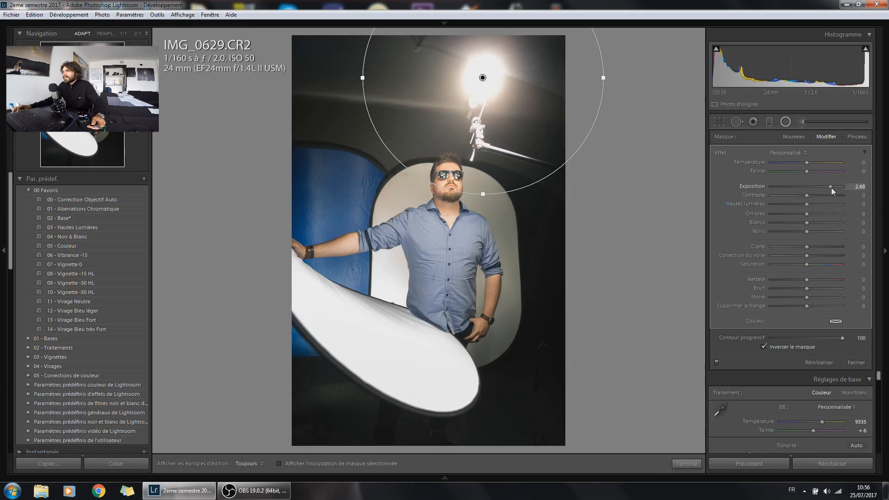
left_click(786, 122)
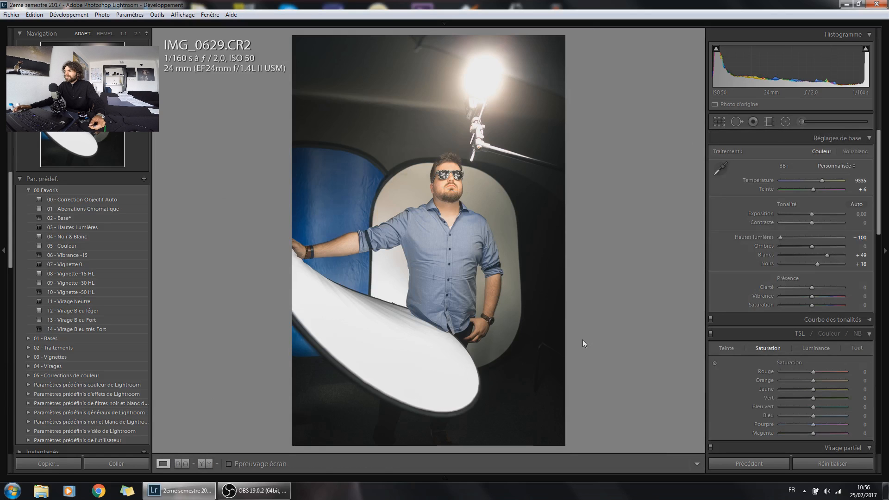
Compare the photo before and after side by side and shift the white balance tint to +22
left_click(202, 464)
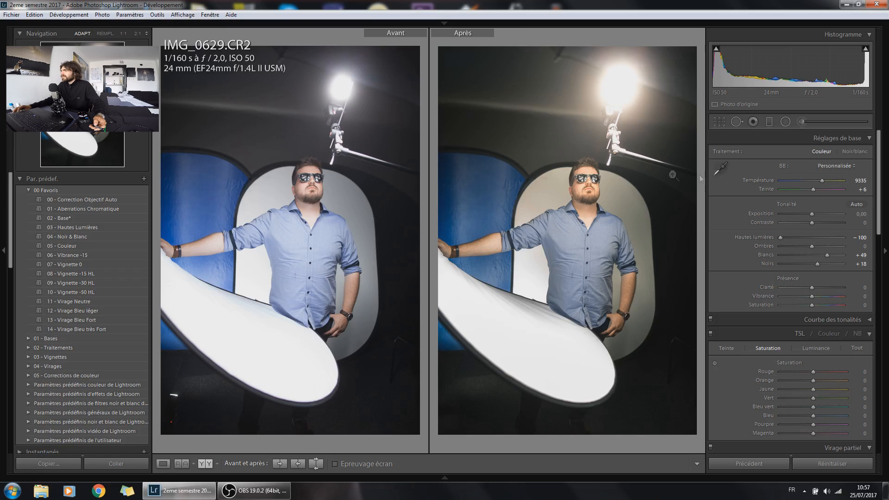
left_click_drag(814, 190, 817, 189)
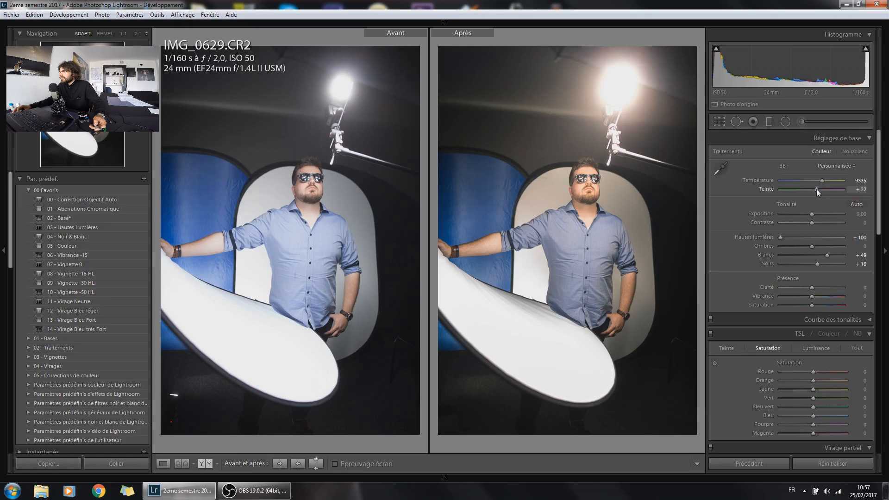